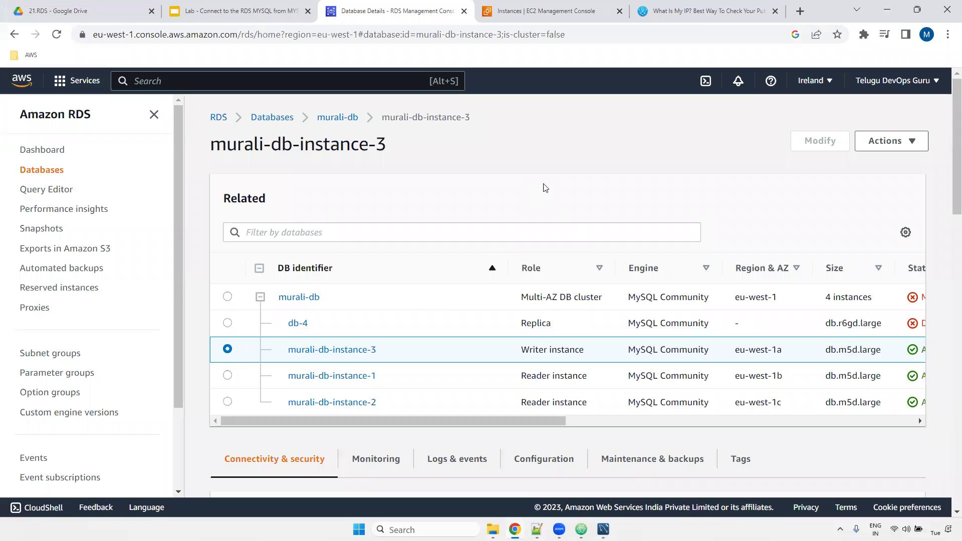
- Open murali-db-instance-3's details and copy its endpoint address from Connectivity & security
left_click_drag(524, 344, 575, 346)
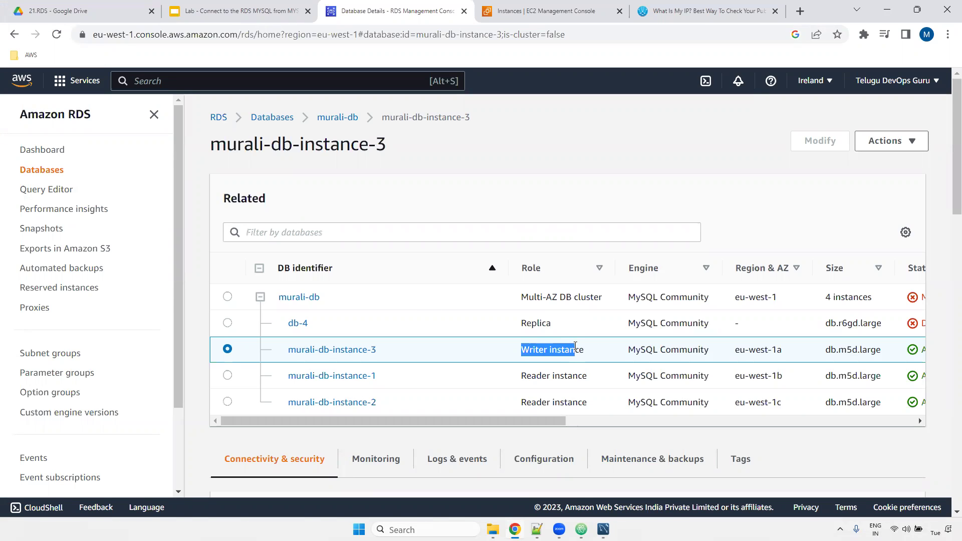
left_click(318, 348)
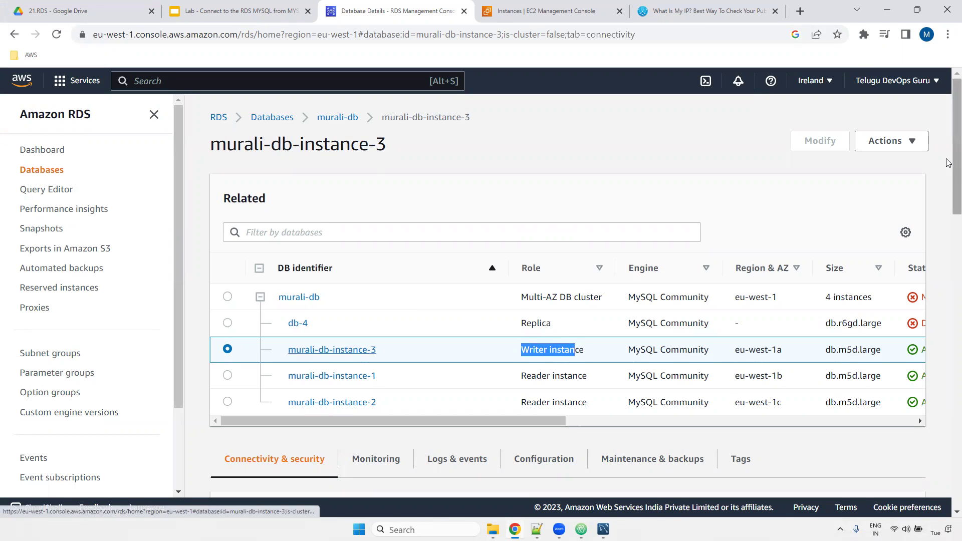
scroll(949, 186, "down", 6)
left_click_drag(226, 199, 321, 233)
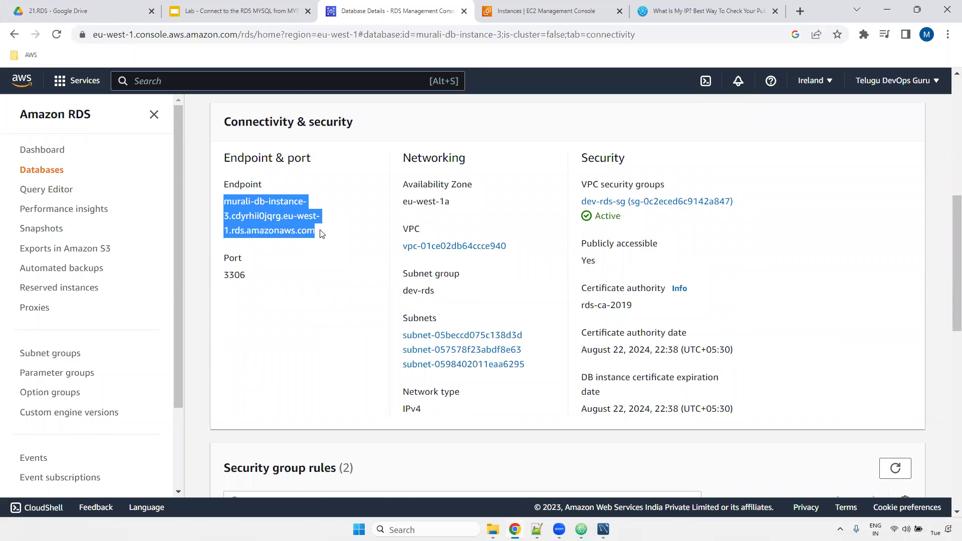
- Start a new Workbench connection with the RDS endpoint as hostname, port 3306, username admin
left_click(604, 530)
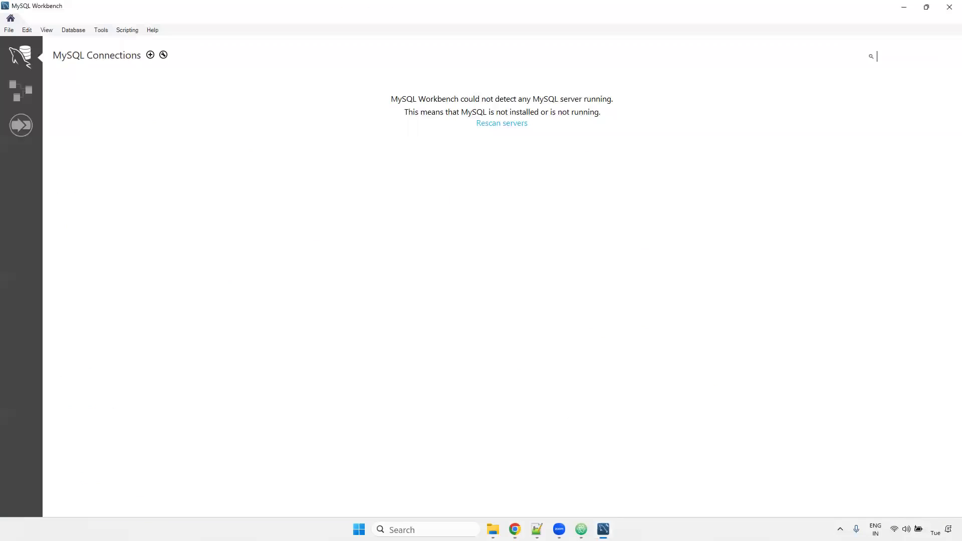
left_click(73, 30)
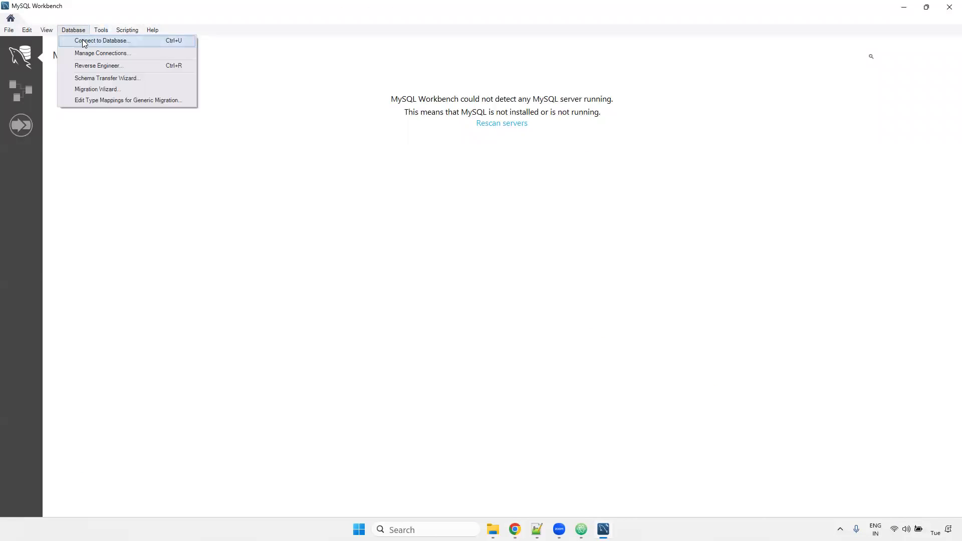
left_click(102, 42)
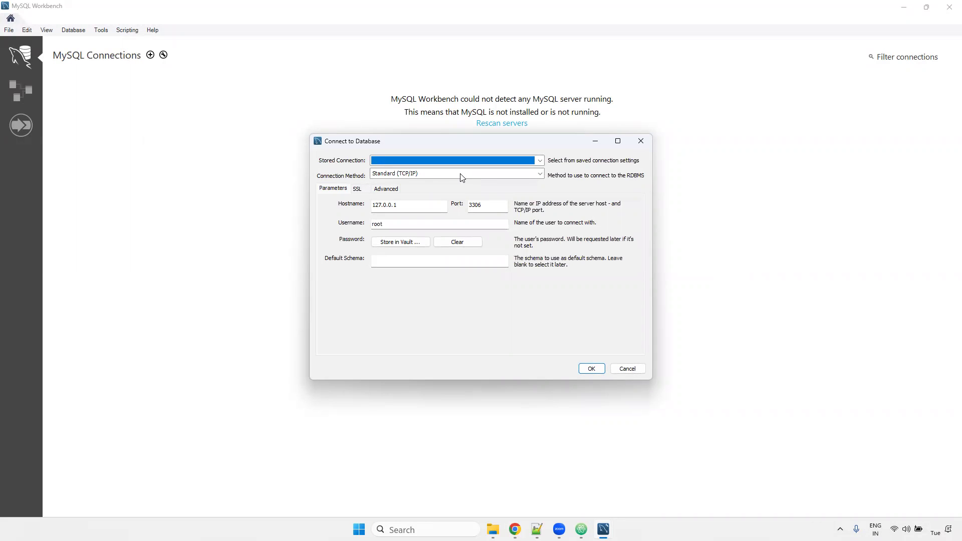
double_click(414, 206)
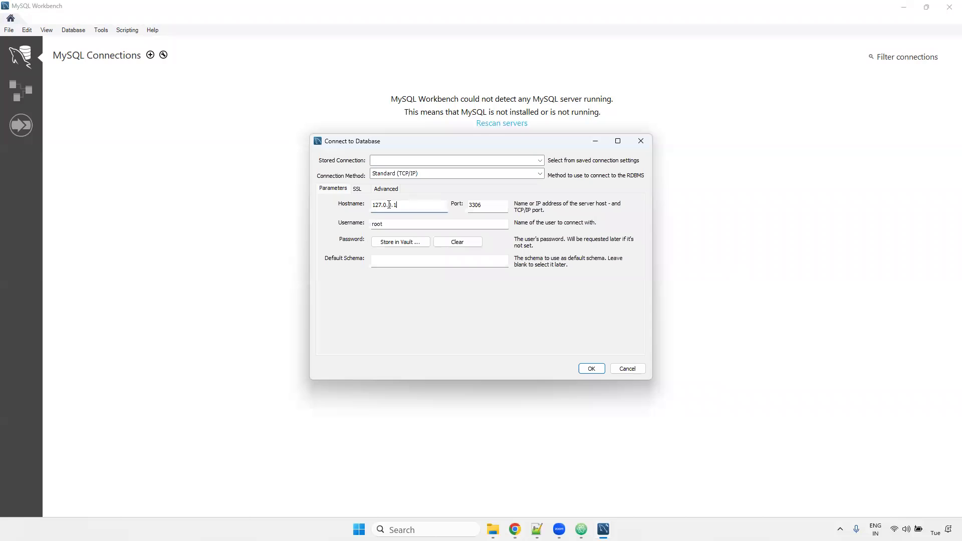
key("ctrl+v")
left_click(478, 203)
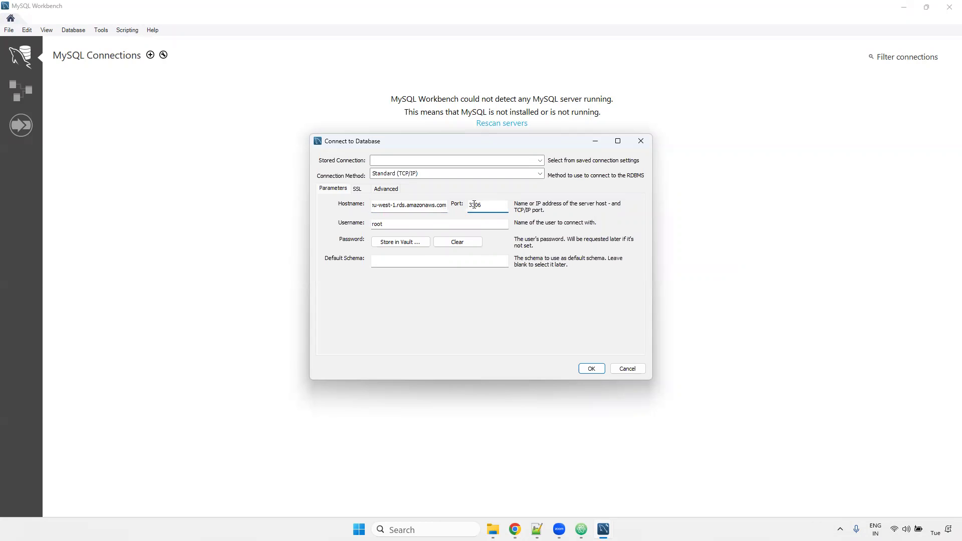
left_click(386, 221)
type("admin")
- Select the master password in the Notepad++ credentials note
key("alt+Tab")
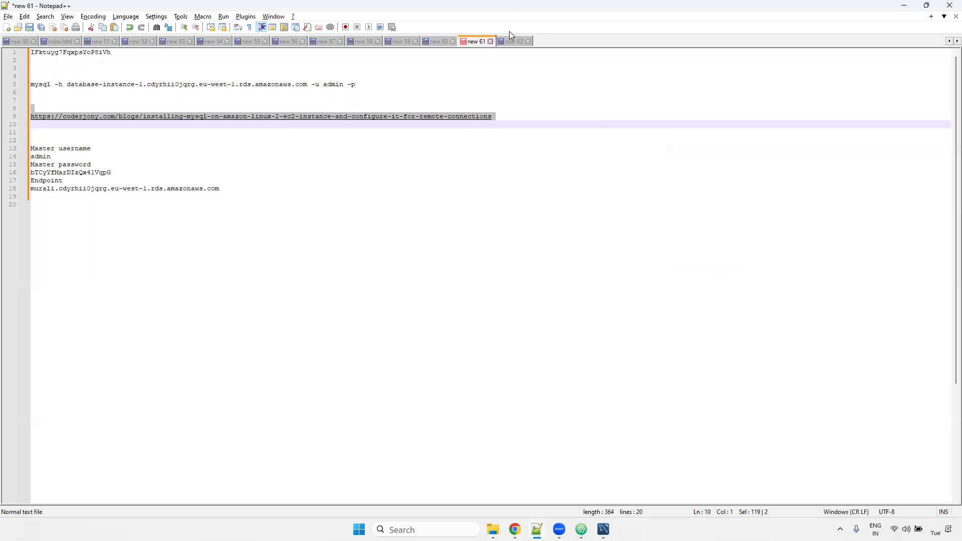
left_click(513, 42)
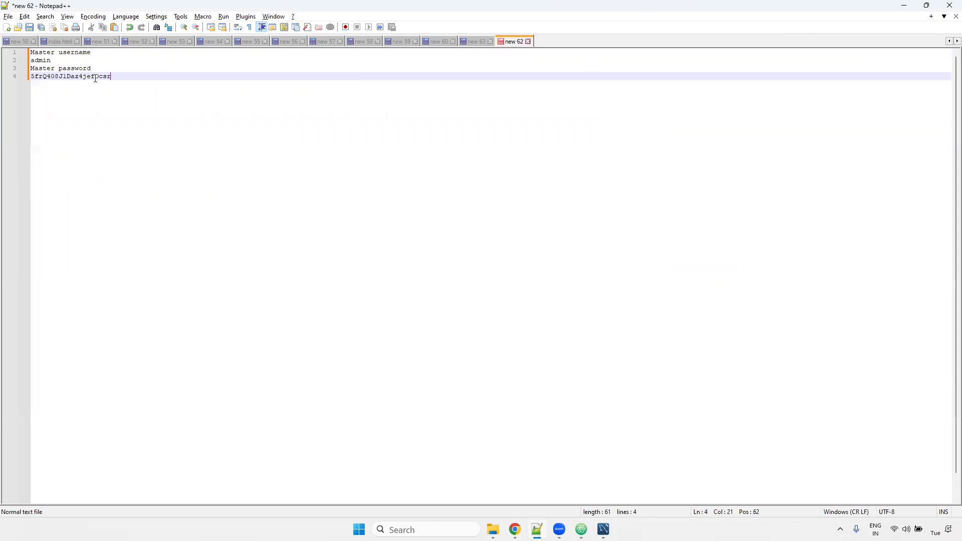
left_click(26, 76)
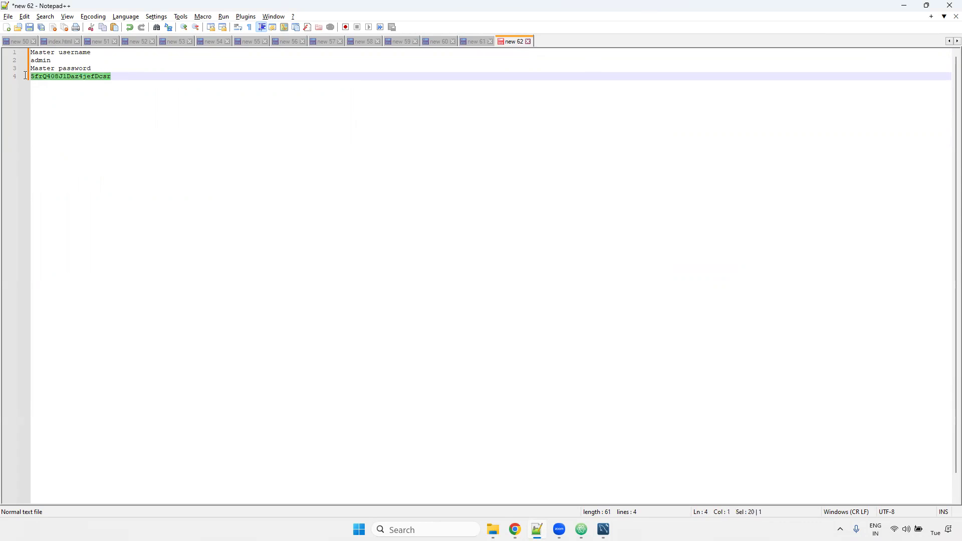
- Store the copied master password in the vault and connect to the RDS instance
key("alt+Tab")
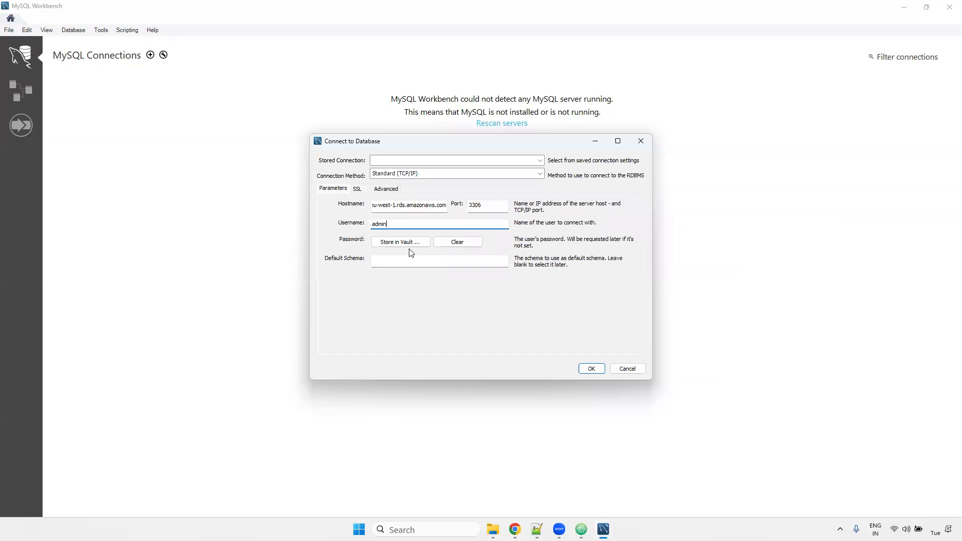
left_click(396, 245)
key("ctrl+v")
left_click(631, 258)
left_click(592, 369)
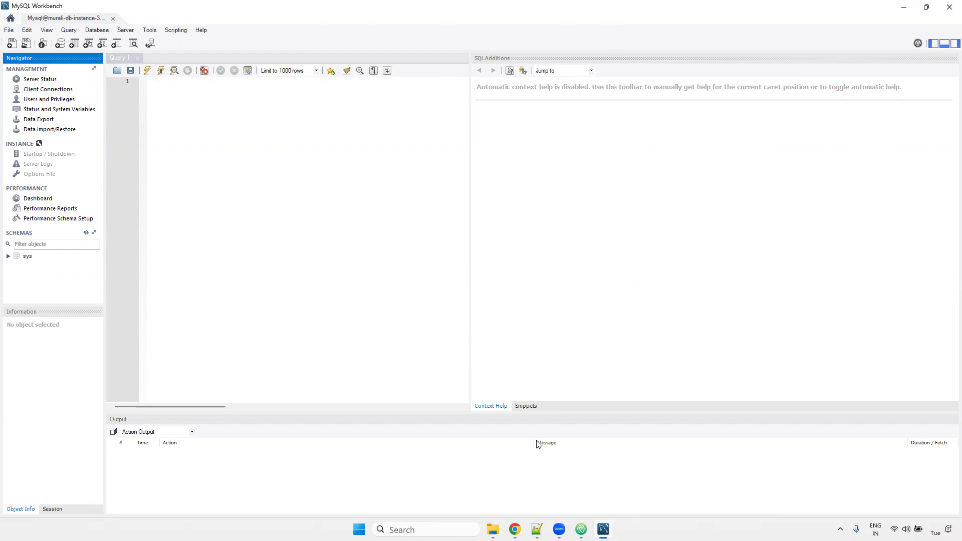
- Open the dev-rds-sg security group in a new tab and edit its inbound rules
key("alt+Tab")
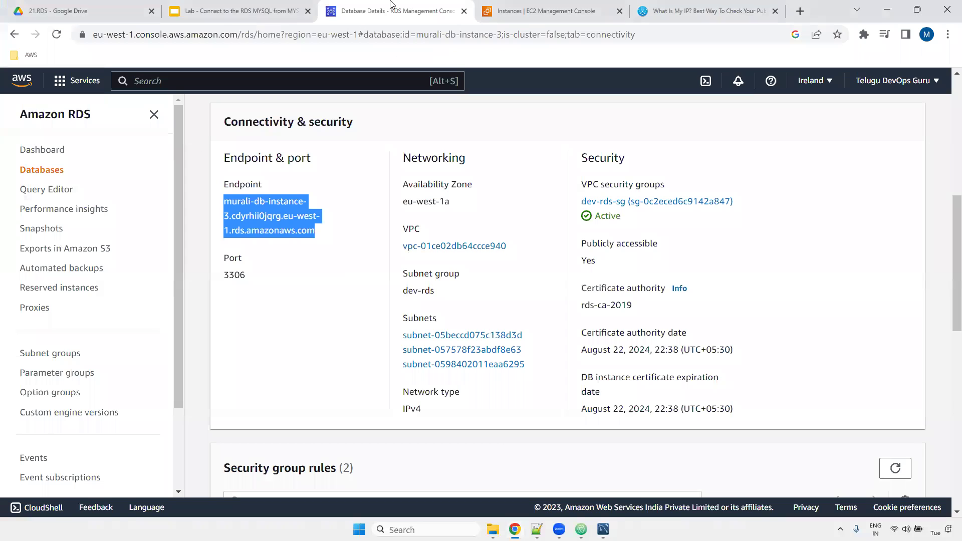
right_click(611, 201)
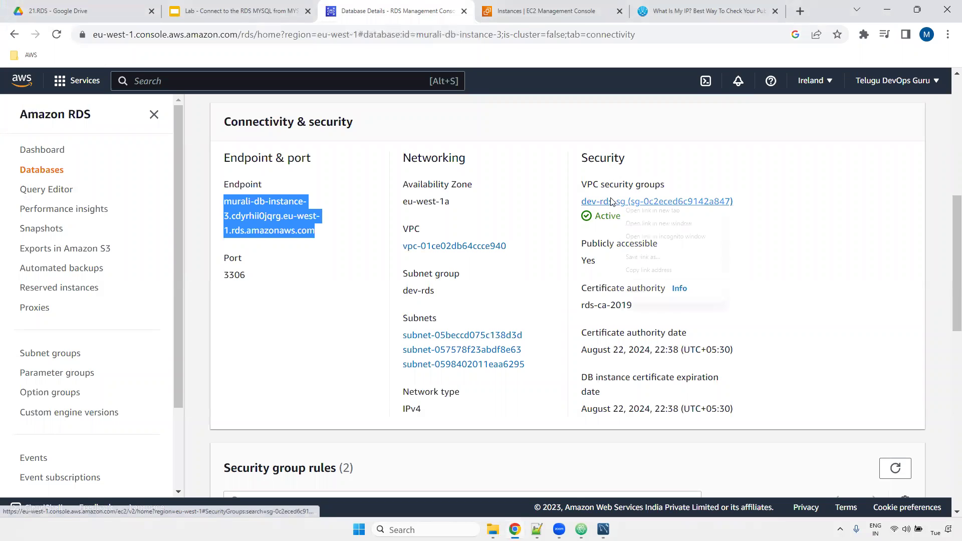
left_click(653, 211)
left_click(461, 10)
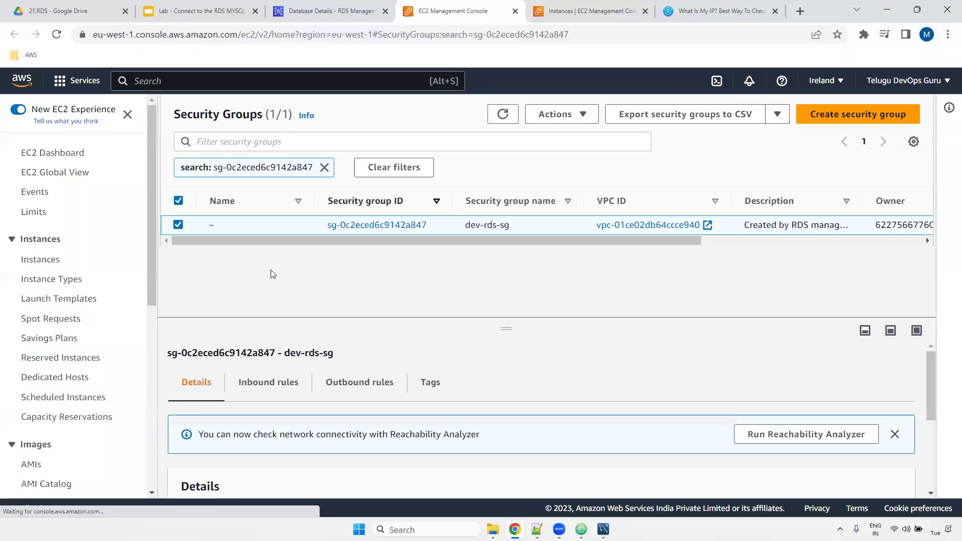
left_click(273, 389)
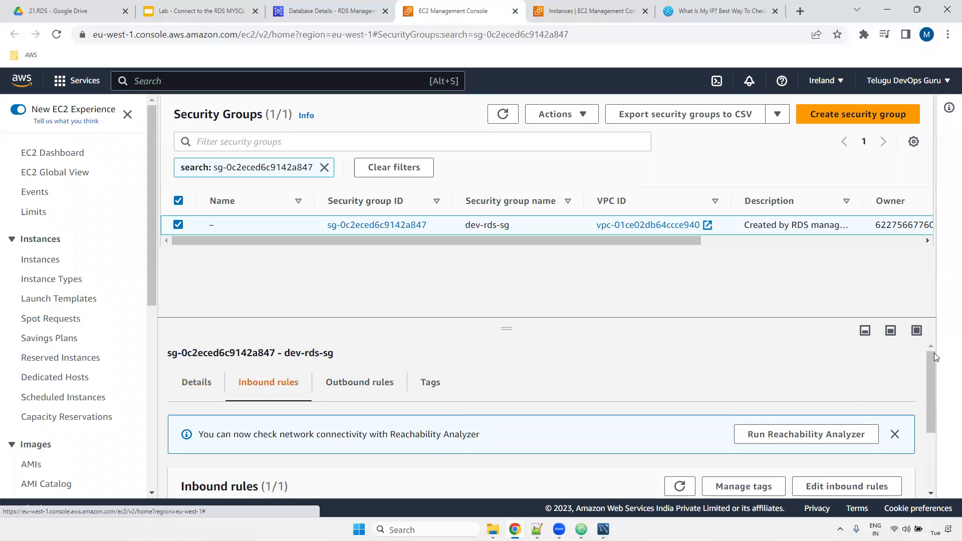
scroll(928, 388, "down", 2)
left_click(847, 387)
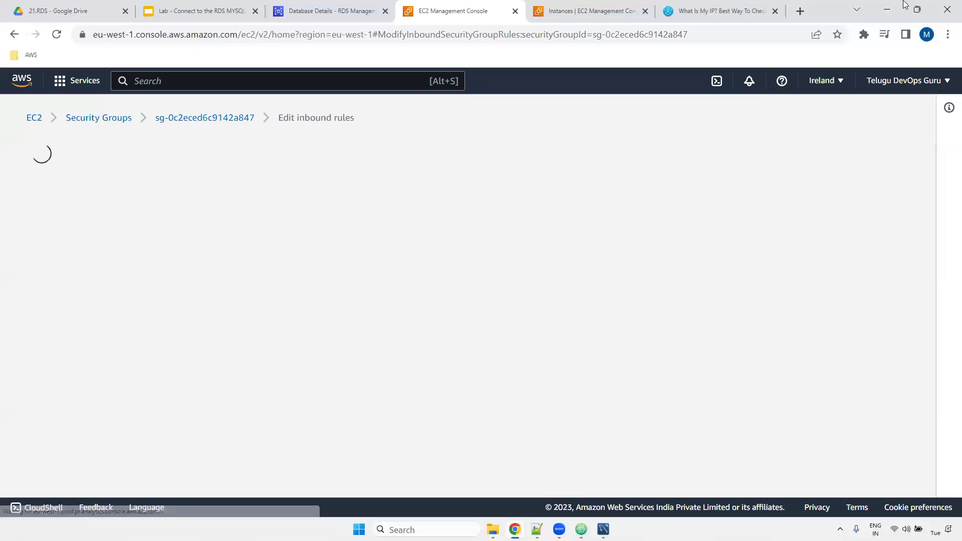
- Compare the rule's port 3306 and source IP with the public IP on whatismyip.com
triple_click(75, 288)
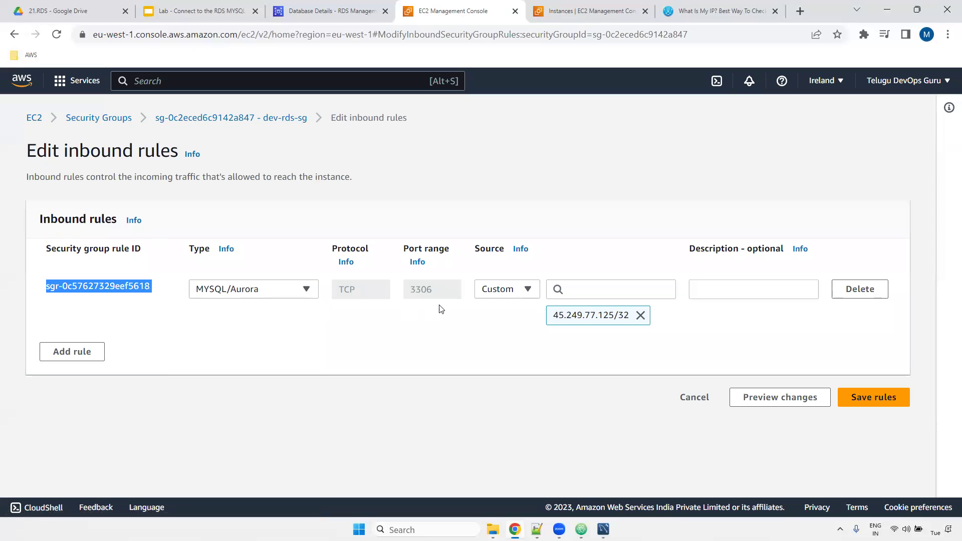
left_click(408, 295)
double_click(409, 291)
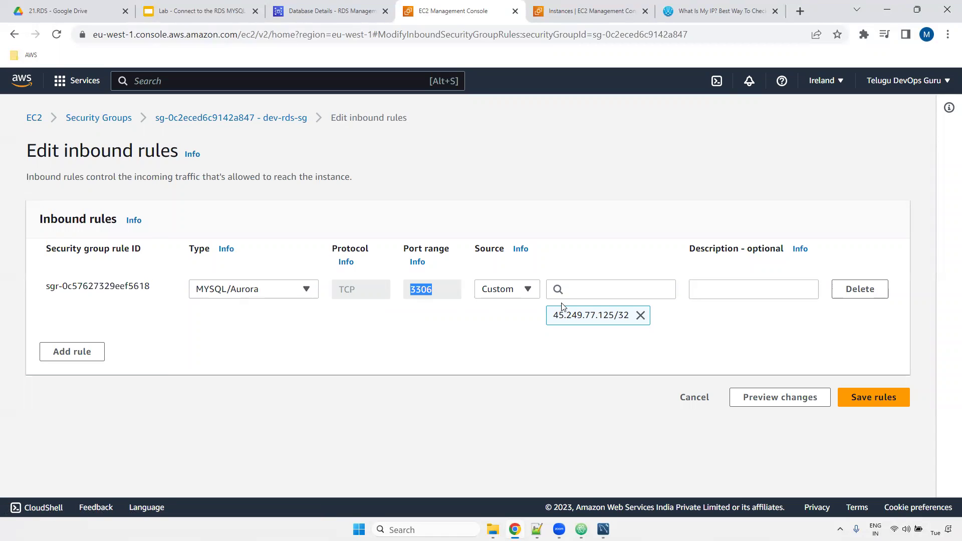
left_click_drag(550, 316, 626, 321)
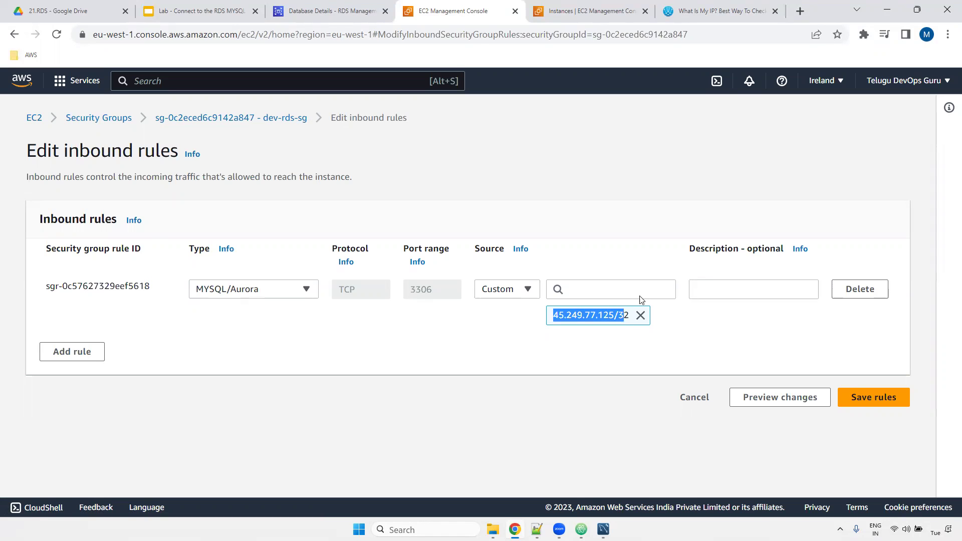
left_click(749, 7)
triple_click(516, 190)
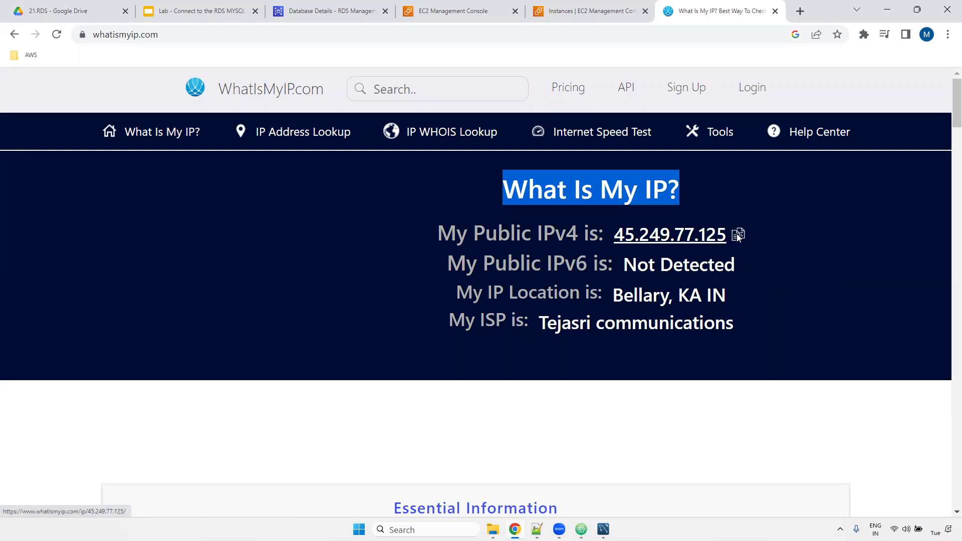
left_click(432, 11)
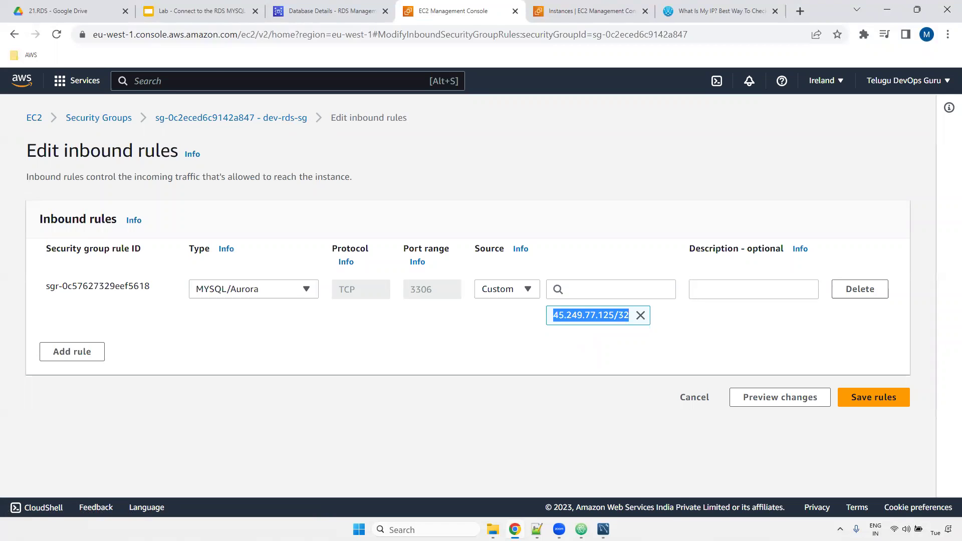
- Close the Workbench RDS connection, then delete the MySQL/Aurora rule from dev-rds-sg and save
key("alt+Tab")
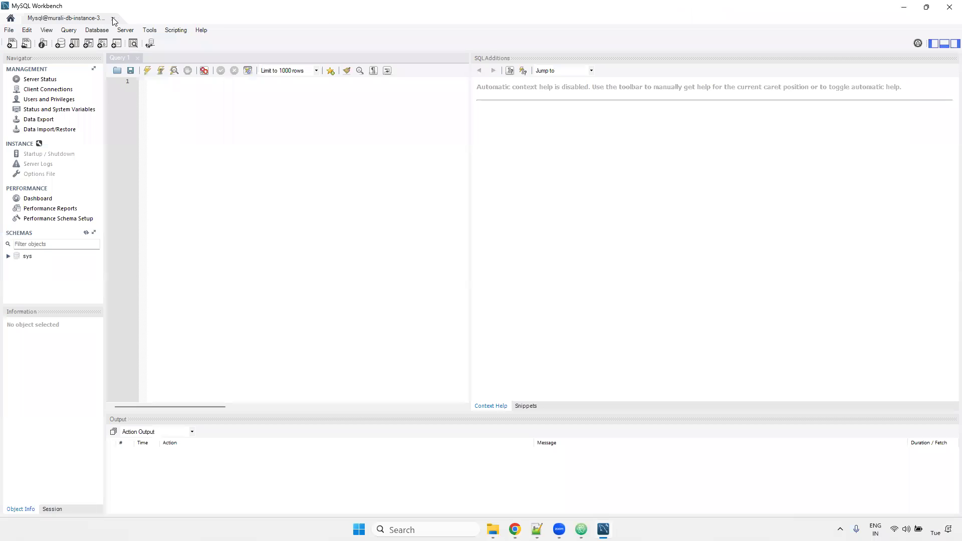
left_click(113, 20)
key("alt+Tab")
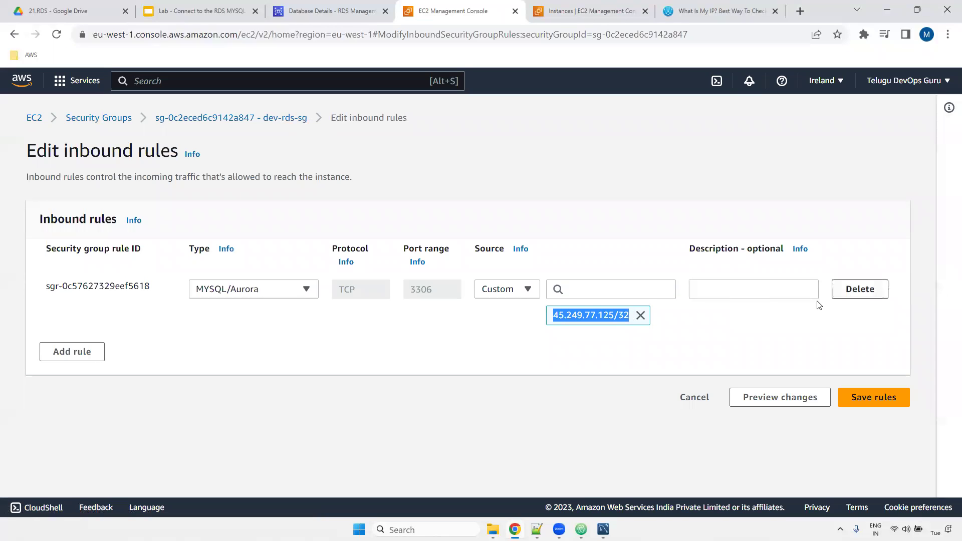
left_click(859, 290)
left_click(855, 346)
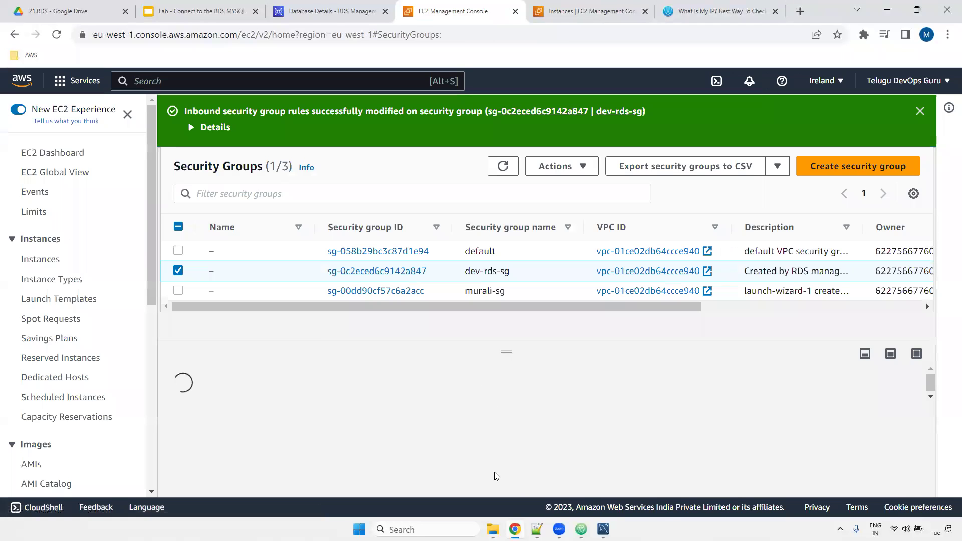
left_click(604, 530)
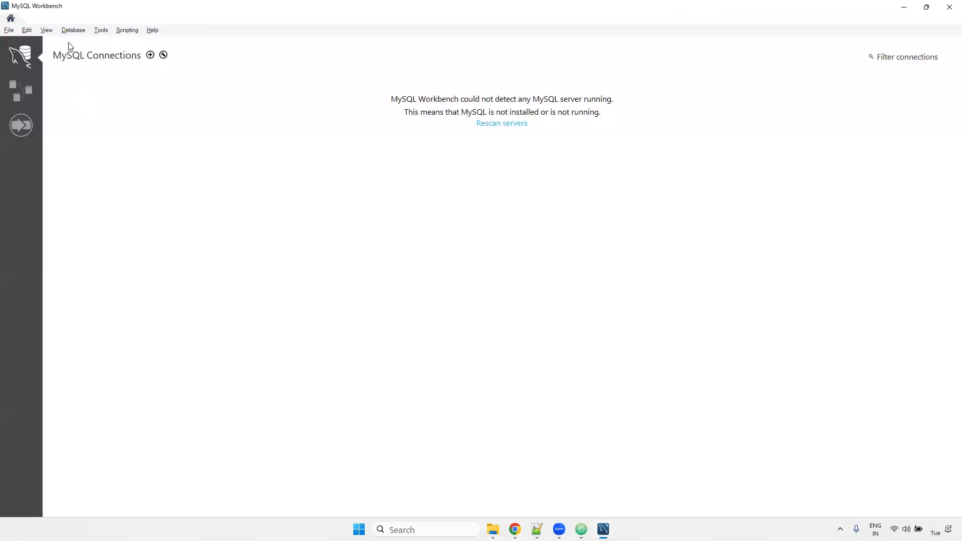
- Set up a new connection with the copied RDS endpoint as hostname, port 3306, username admin
left_click(73, 30)
left_click(75, 40)
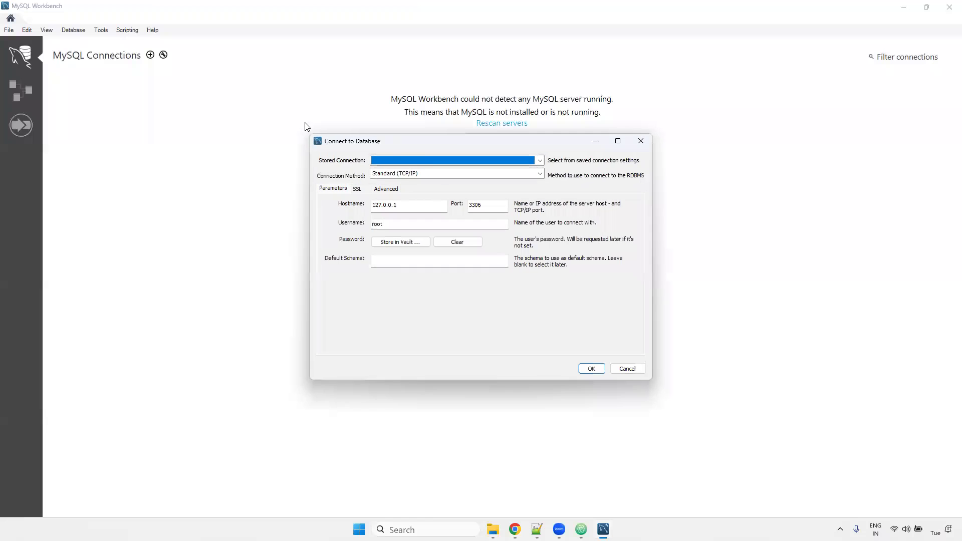
left_click(408, 205)
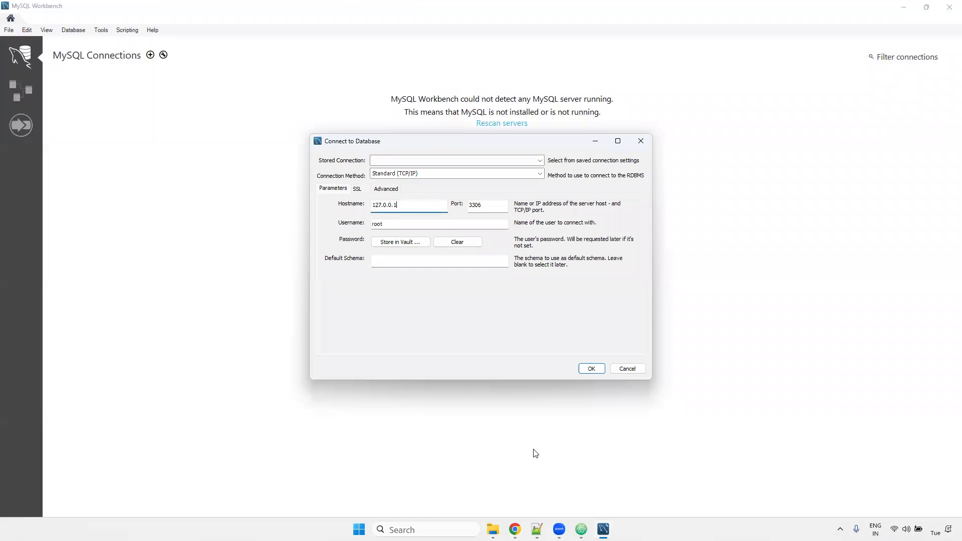
left_click(515, 530)
left_click(331, 11)
right_click(257, 226)
left_click(275, 241)
key("alt+Tab")
key("ctrl+a")
key("ctrl+v")
double_click(481, 205)
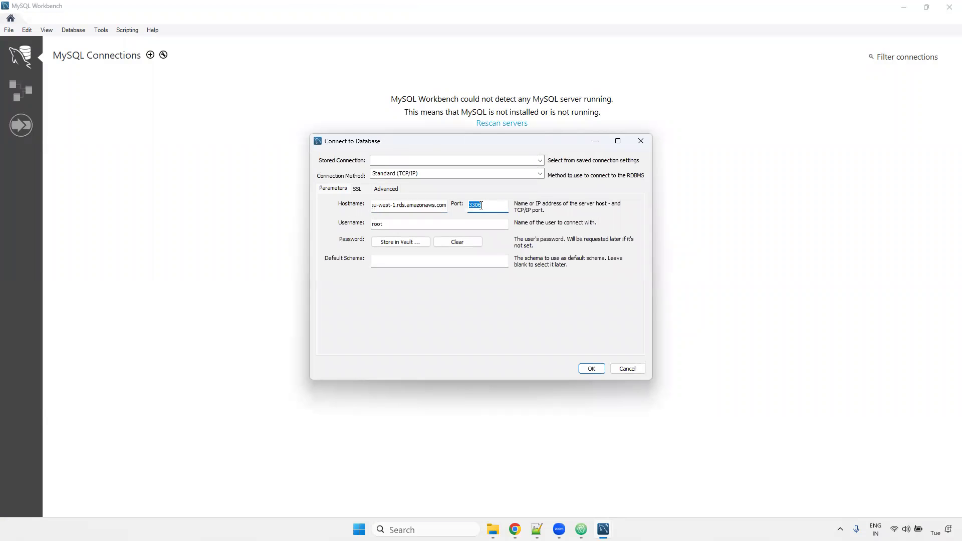
double_click(381, 223)
type("a")
- Store the master password from the notes in the vault and attempt the connection
left_click(399, 242)
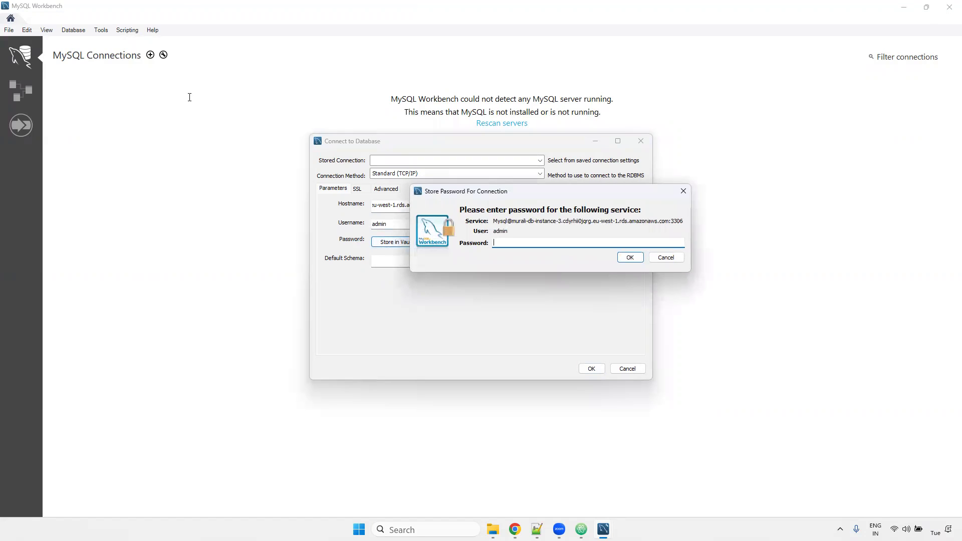
key("alt+Tab")
left_click_drag(117, 75, 28, 76)
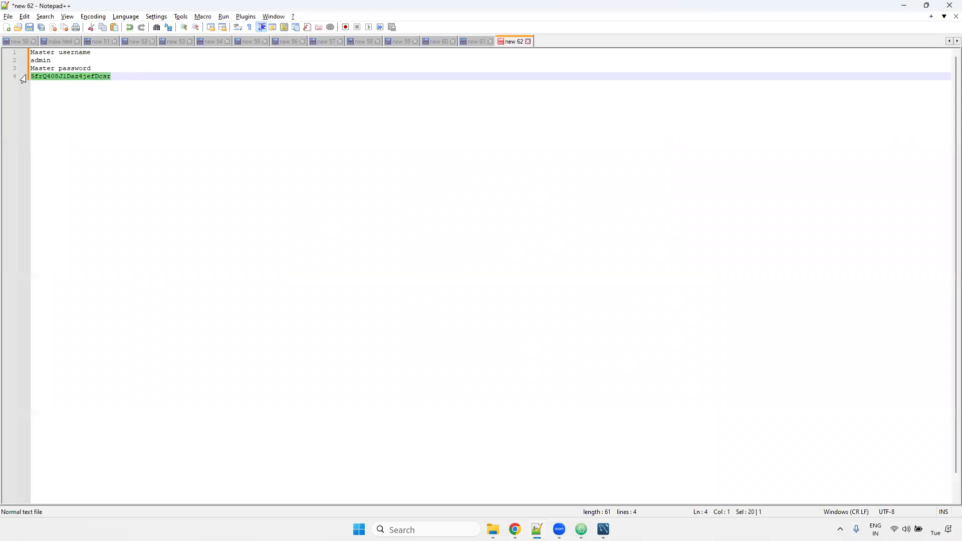
key("alt+Tab")
left_click(500, 241)
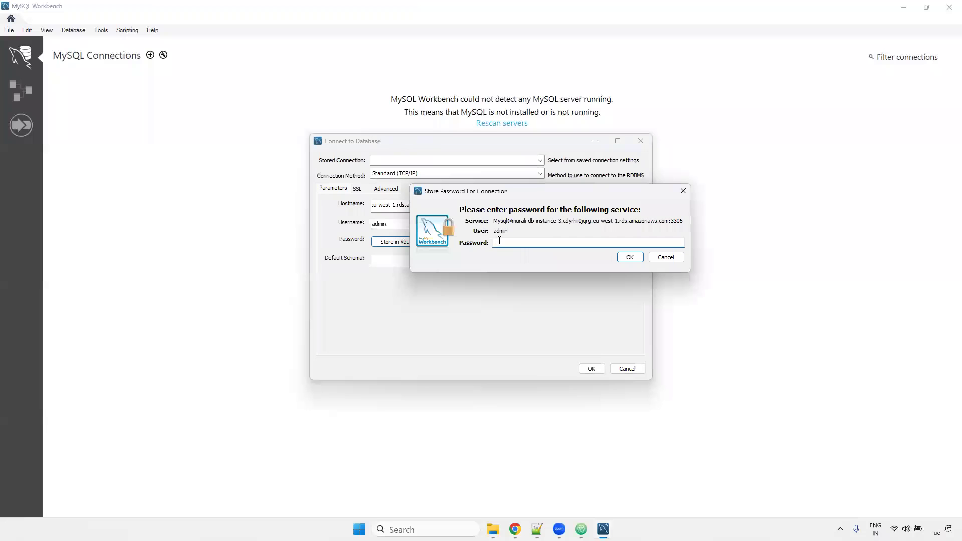
key("ctrl+v")
left_click(630, 257)
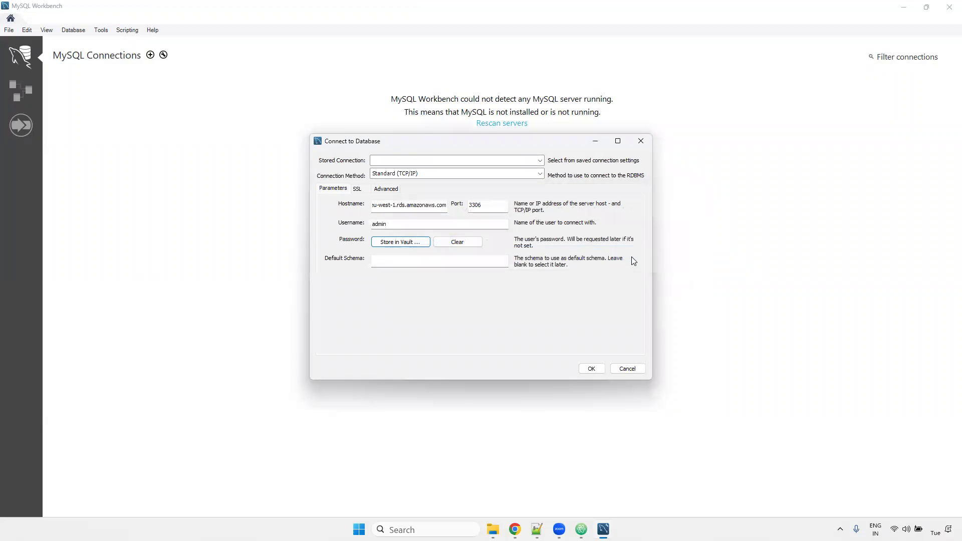
left_click(592, 368)
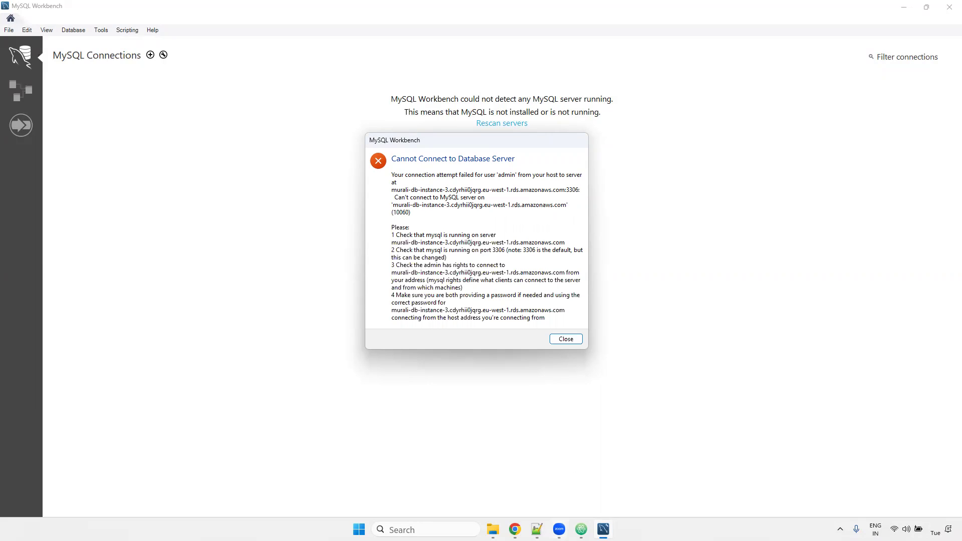
- Dismiss the Workbench connection error and start editing dev-rds-sg's inbound rules
key("alt+Tab")
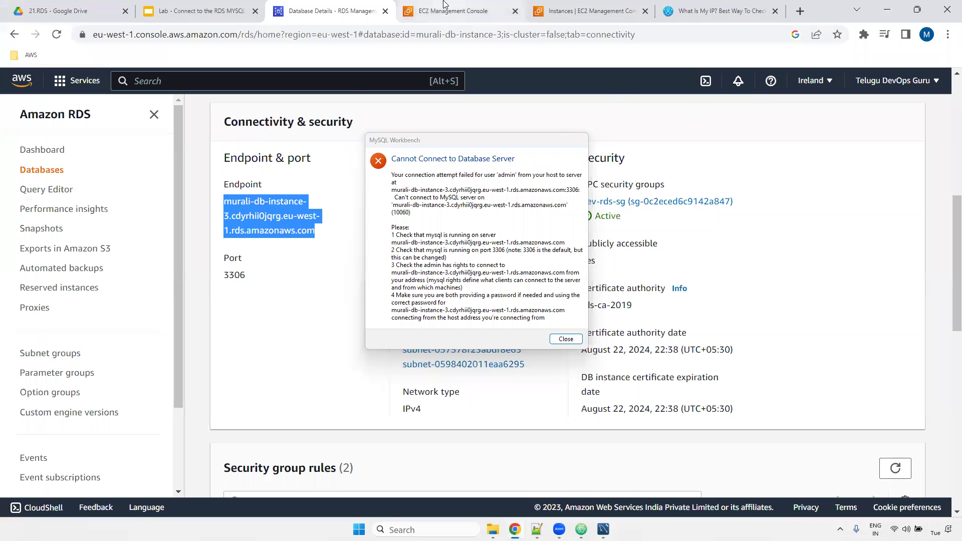
left_click(451, 11)
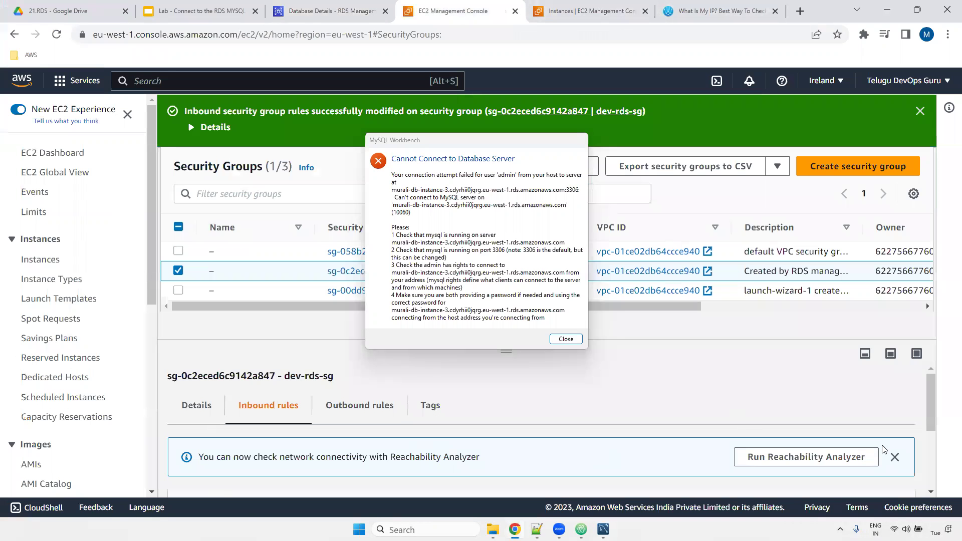
left_click_drag(931, 385, 927, 440)
left_click(567, 339)
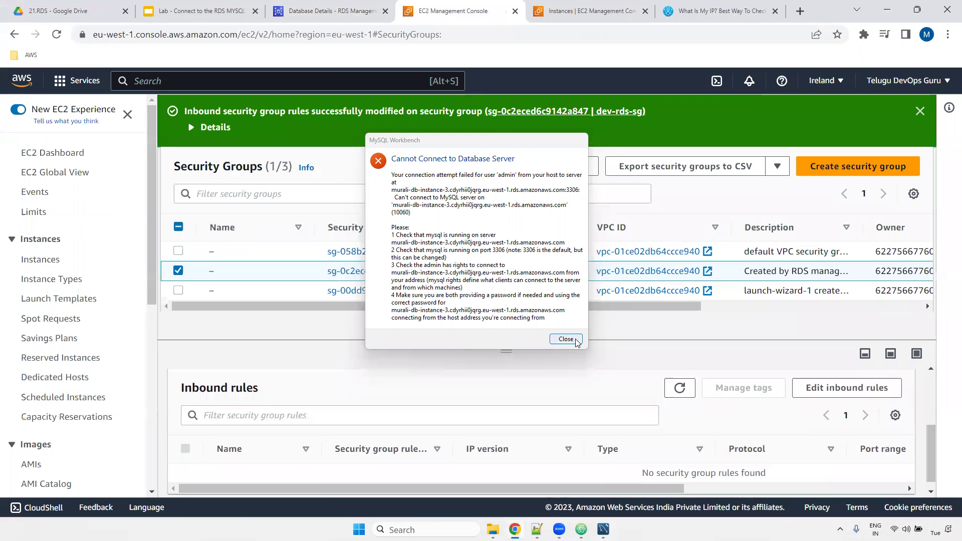
left_click(817, 391)
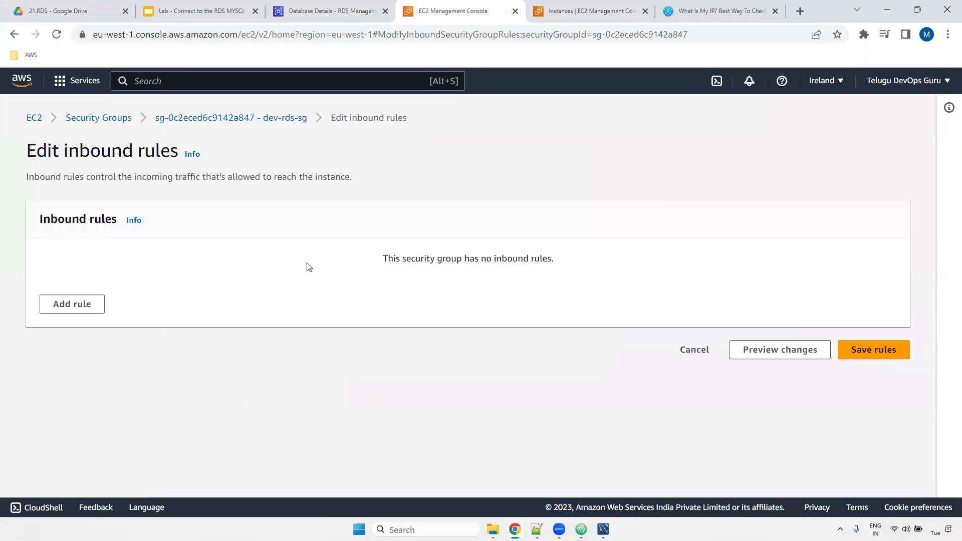
- Add and save a MYSQL/Aurora inbound rule on port 3306 with source My IP
left_click(79, 305)
left_click(271, 290)
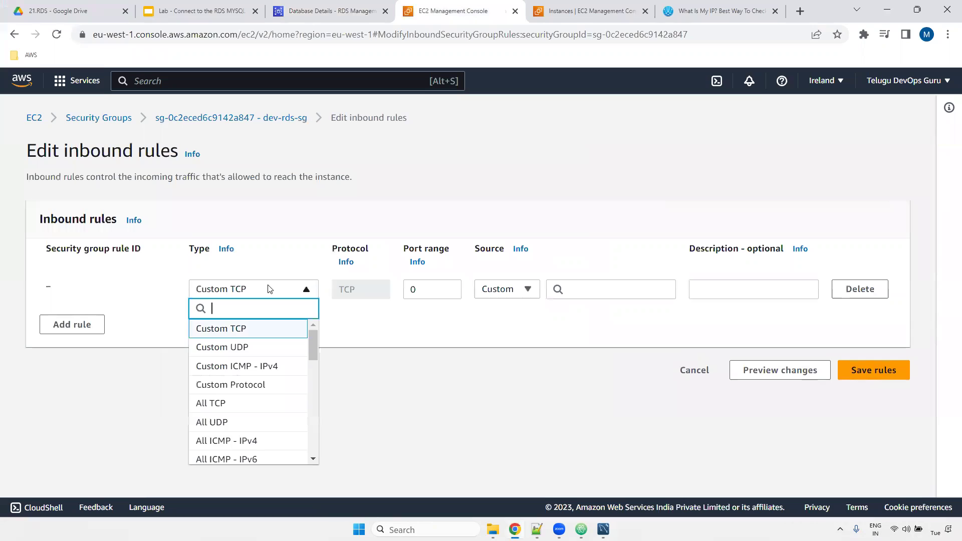
type("mys")
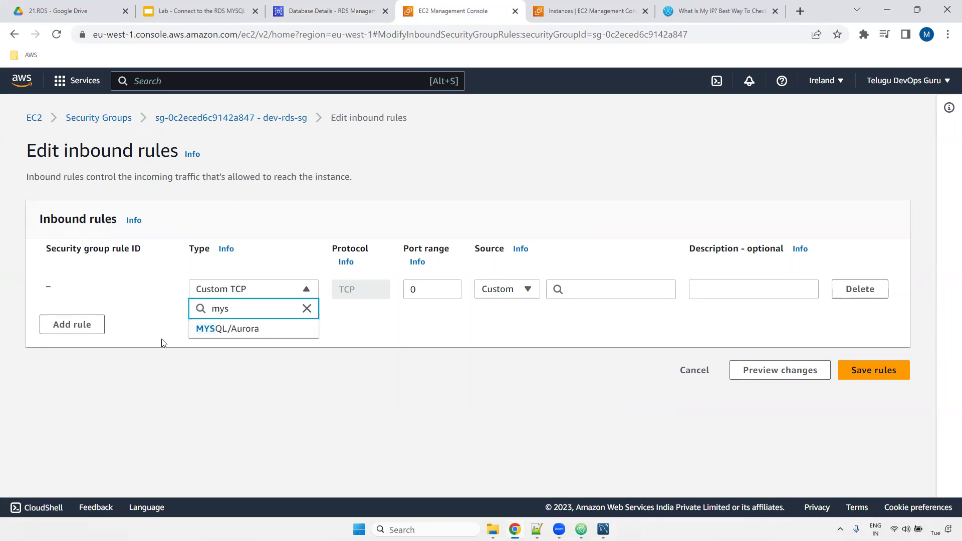
left_click(232, 338)
left_click_drag(410, 291, 456, 292)
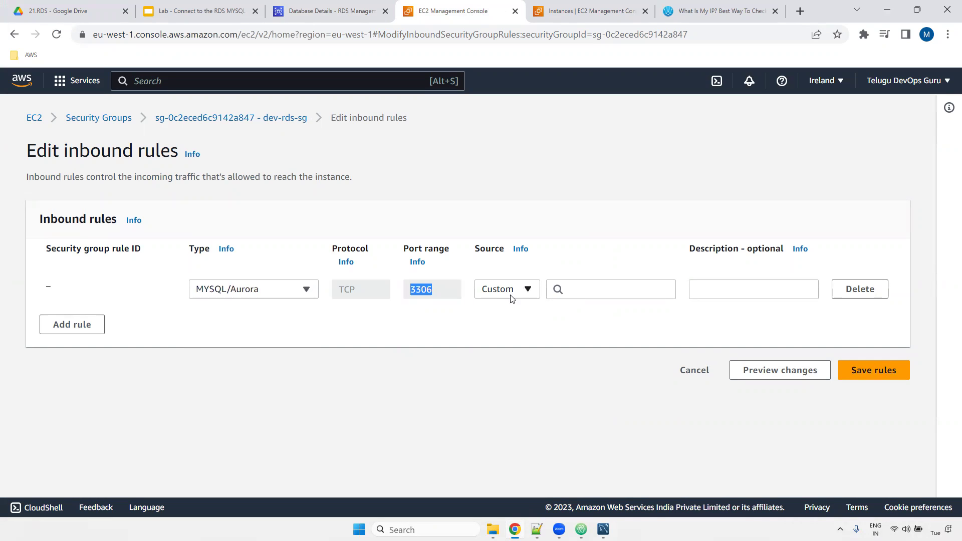
left_click(529, 291)
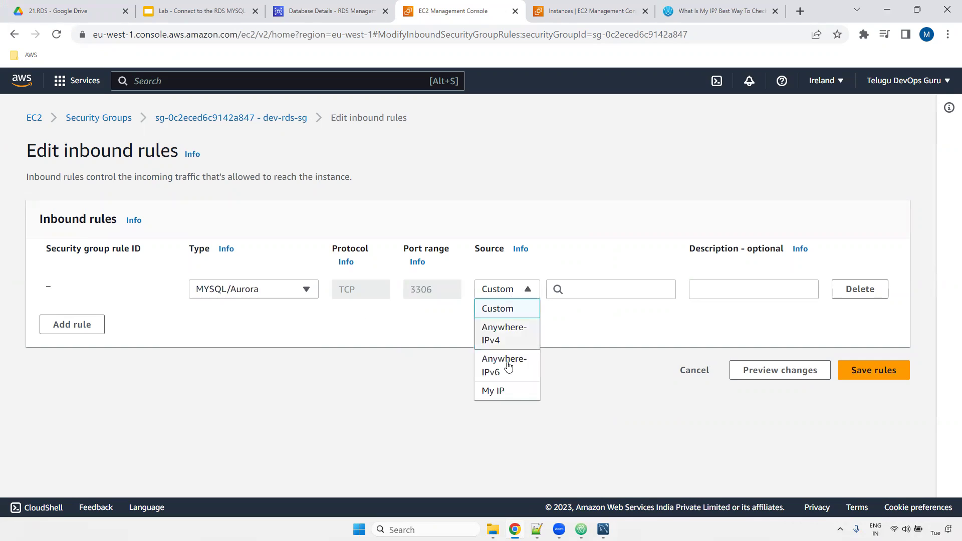
left_click(503, 390)
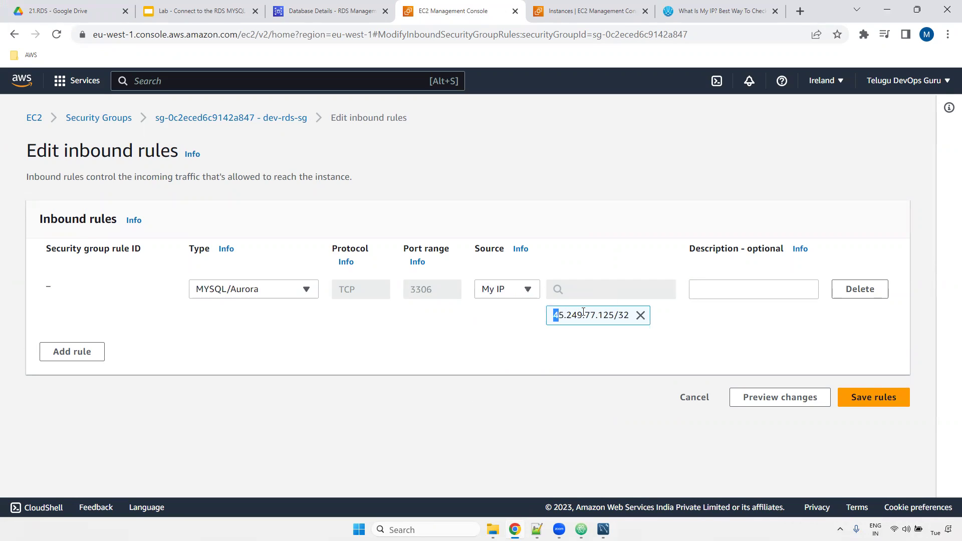
left_click_drag(554, 315, 625, 315)
left_click(881, 395)
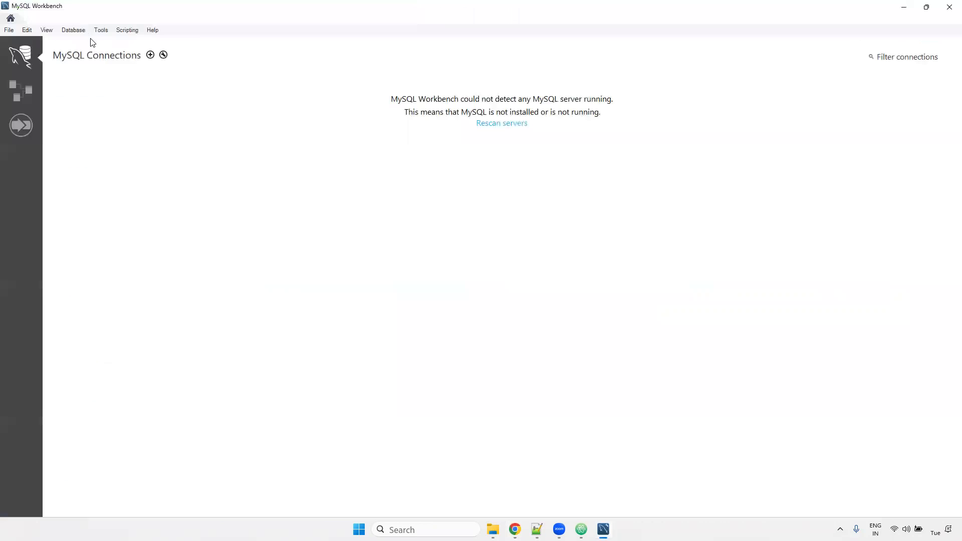
left_click(73, 30)
- Start a new connection with the copied RDS endpoint replacing 127.0.0.1 and username admin
left_click(87, 38)
left_click(427, 202)
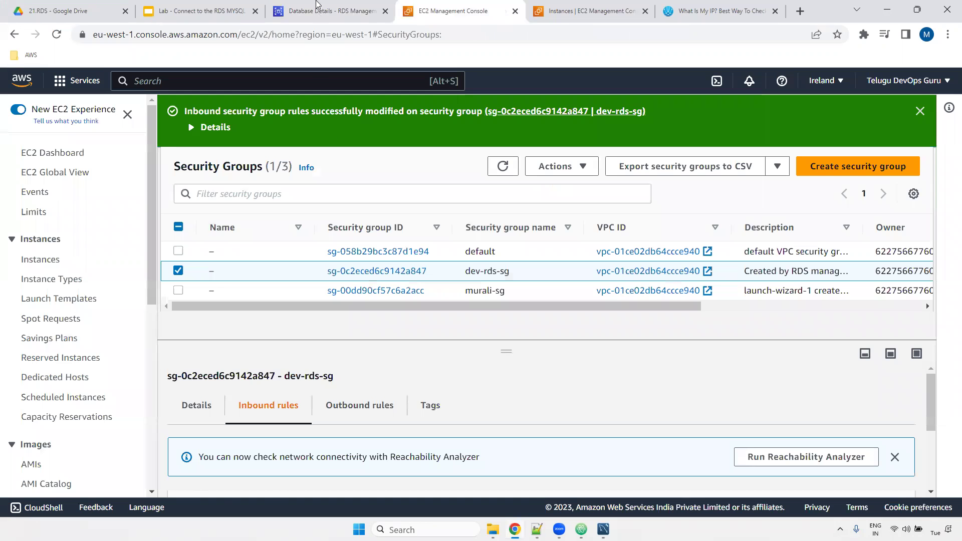
left_click(316, 7)
right_click(264, 219)
left_click(284, 230)
key("alt+Tab")
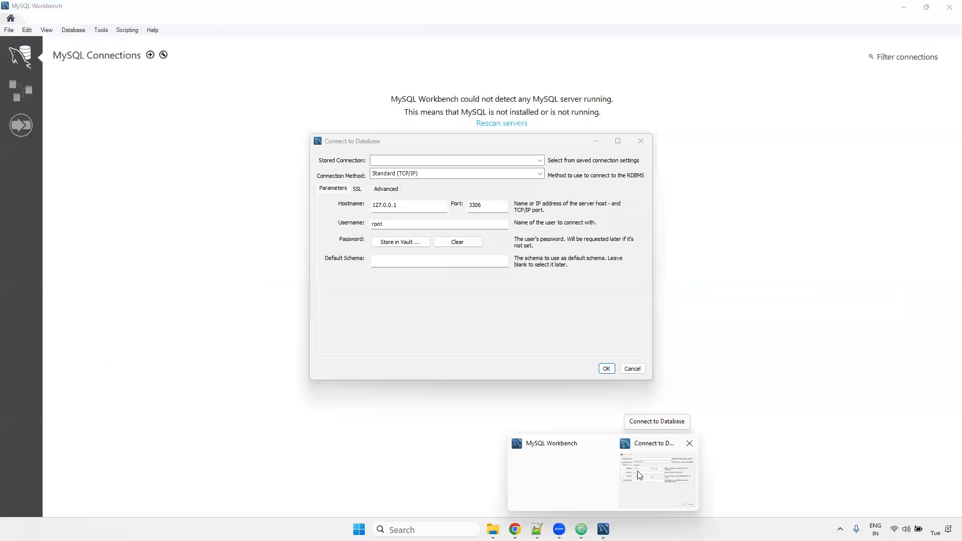
left_click(661, 471)
double_click(396, 204)
key("ctrl+v")
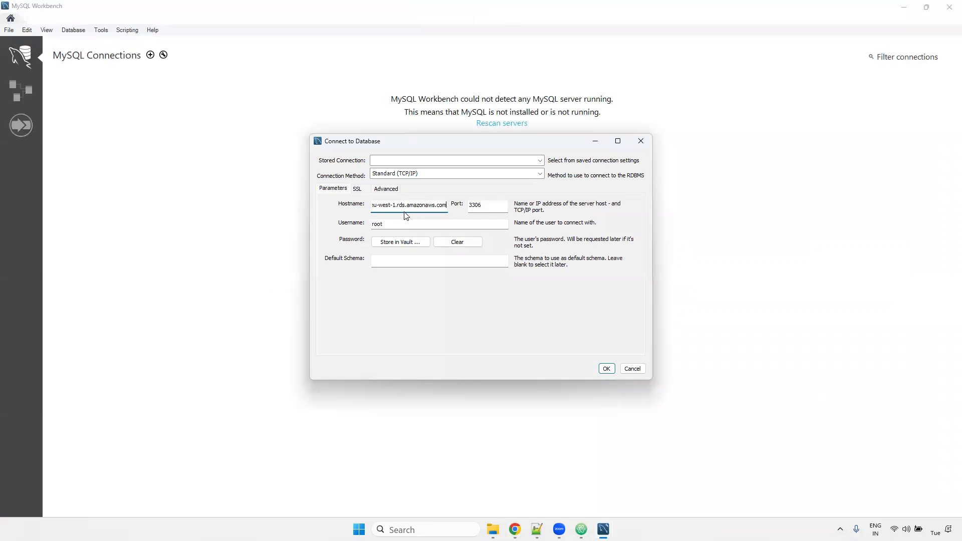
key("Tab")
key("Tab")
type("admin")
- Store the master password from the notes in the vault and connect
left_click(393, 243)
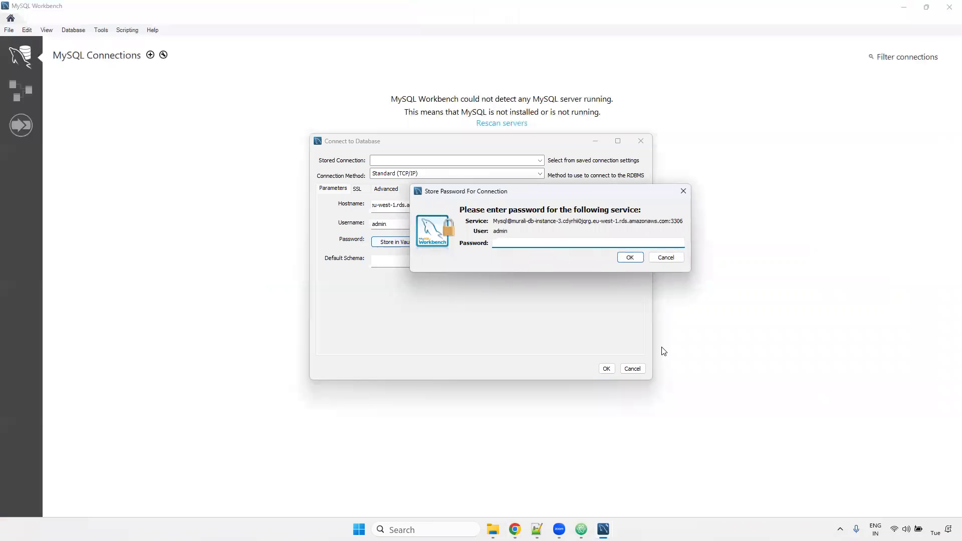
key("alt+Tab")
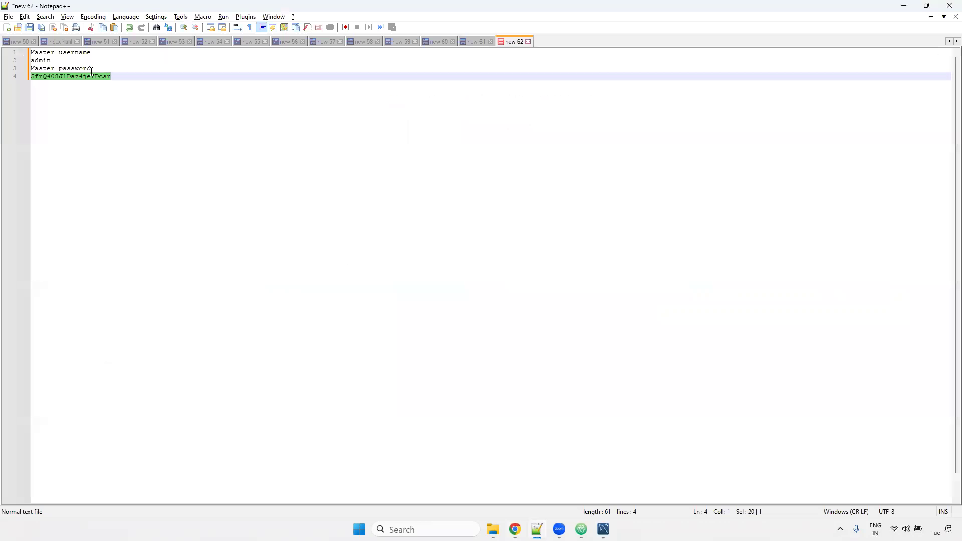
double_click(92, 76)
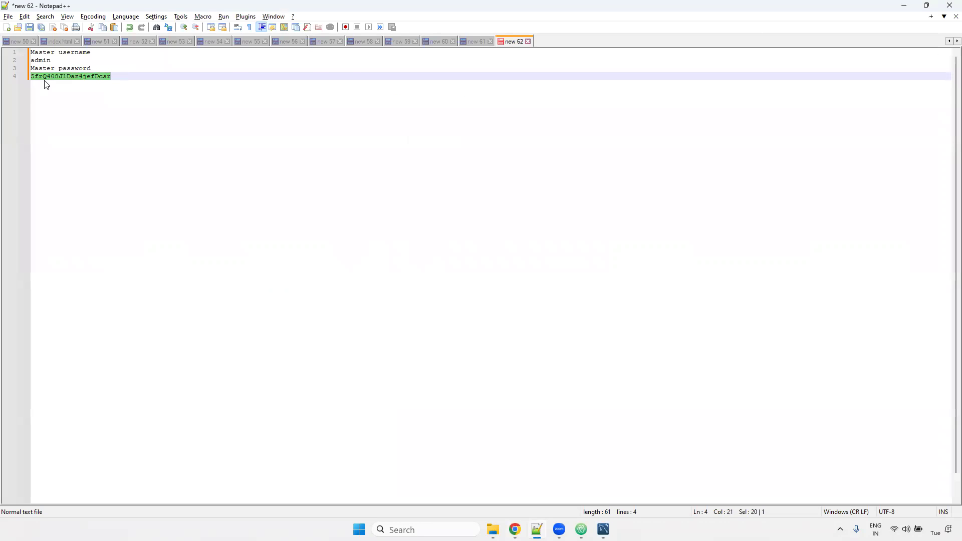
key("alt+Tab")
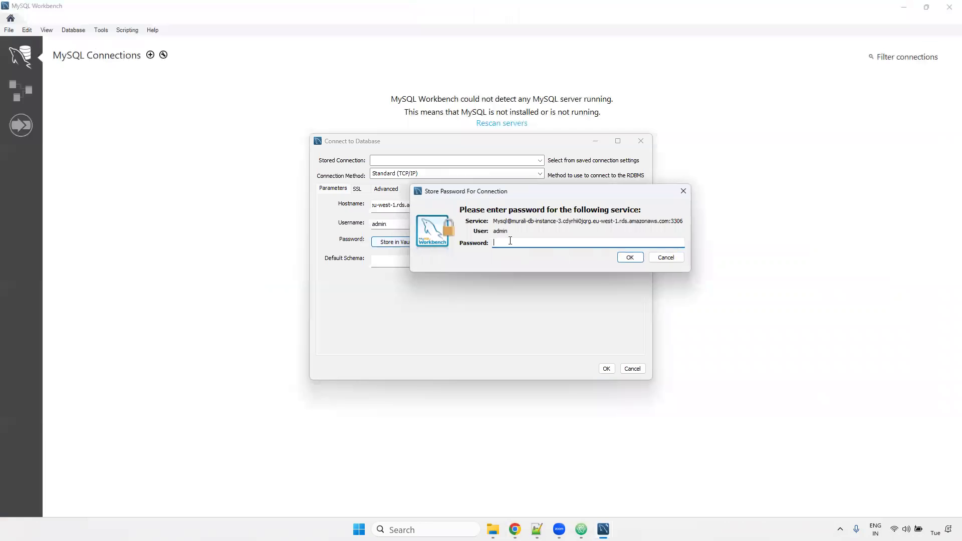
key("ctrl+v")
left_click(630, 257)
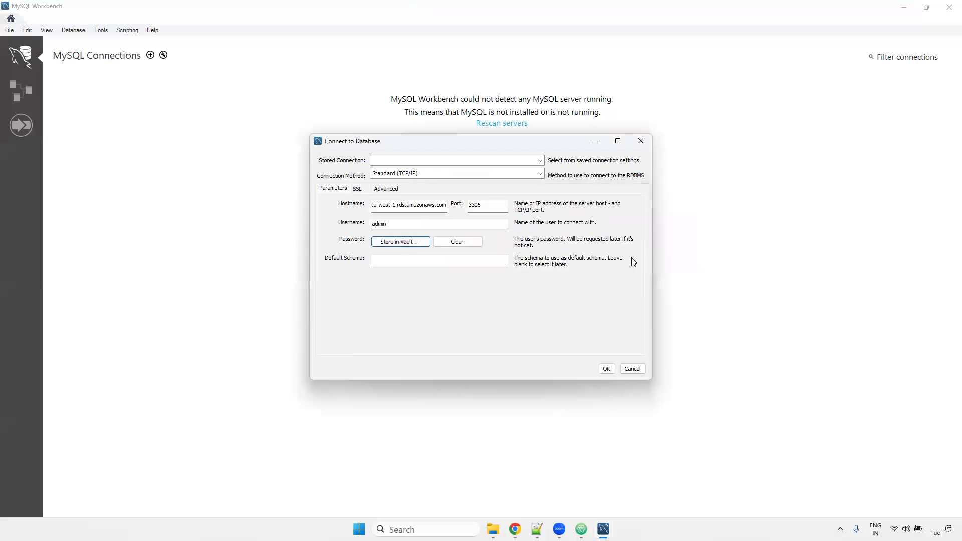
left_click(605, 369)
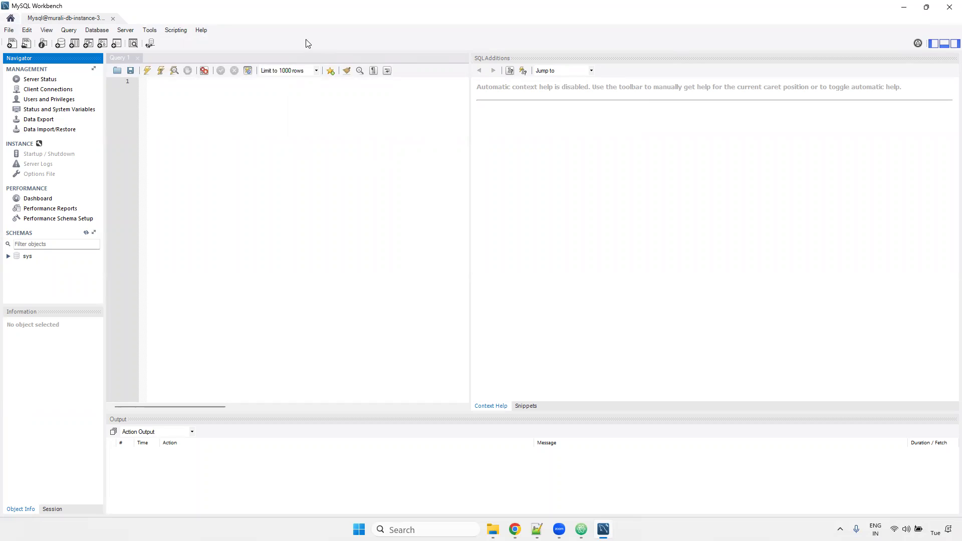
- Click into the empty Query 1 editor of the RDS session
left_click(392, 152)
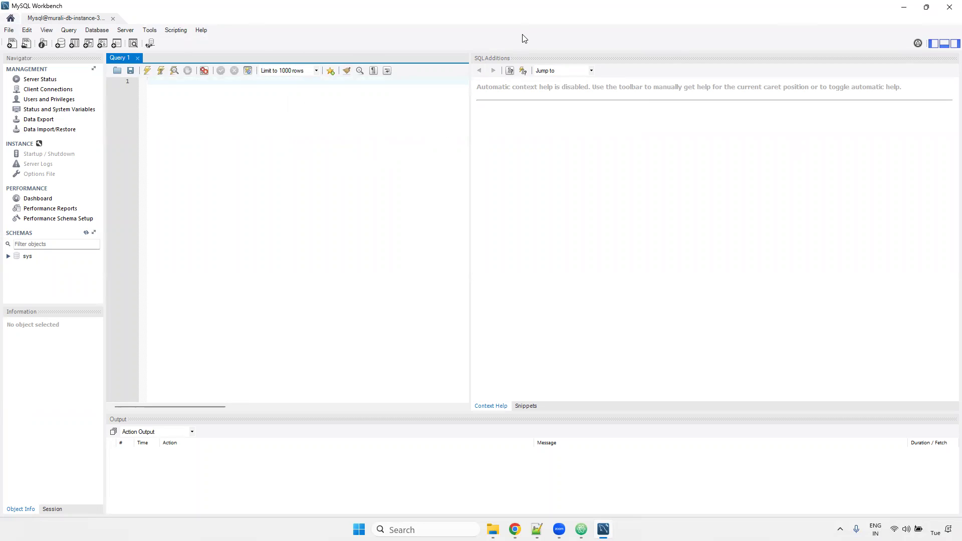
- Close the RDS session, set Use SSL to No in a new connection form, then close it
left_click(110, 24)
left_click(112, 19)
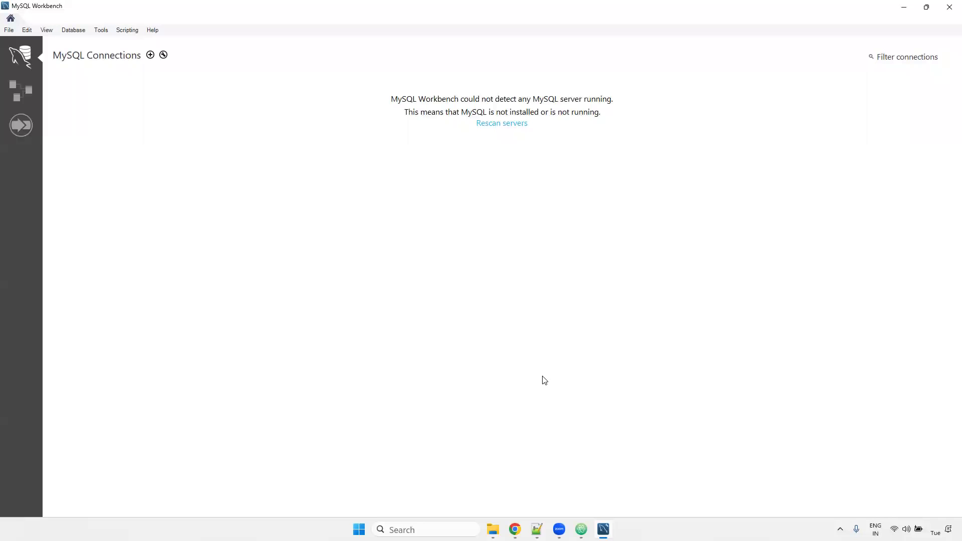
left_click(73, 30)
left_click(83, 39)
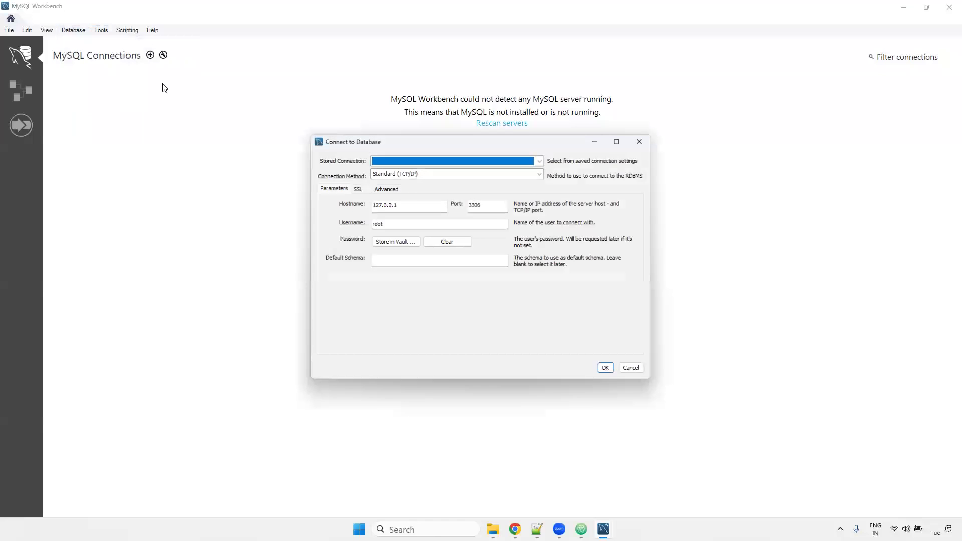
left_click(357, 189)
left_click(403, 211)
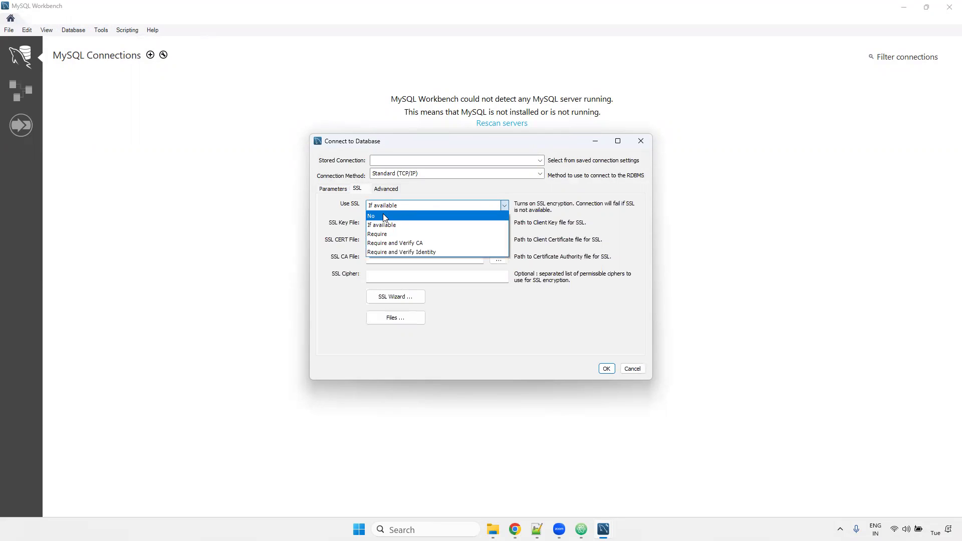
left_click(385, 217)
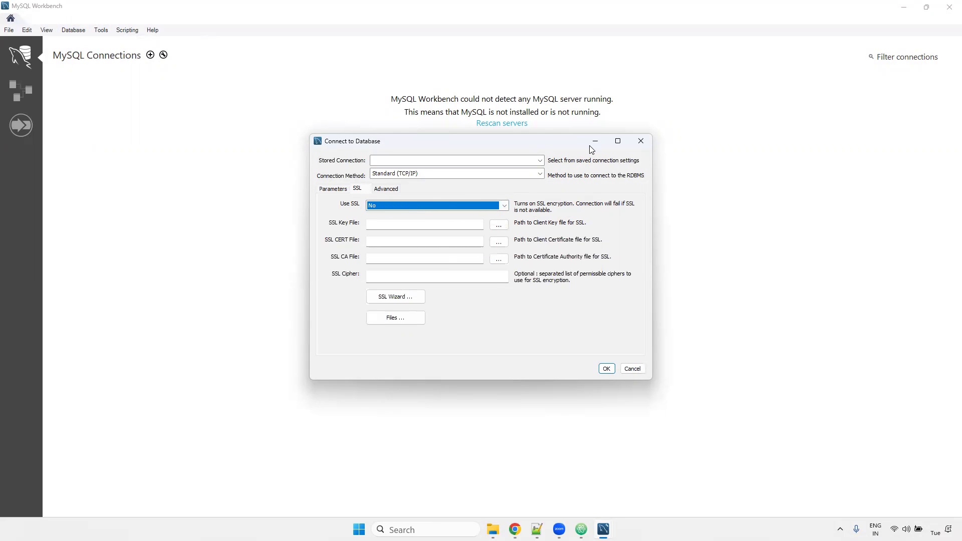
left_click(641, 141)
- Present the lab slides full screen from the Thank You slide
left_click(515, 530)
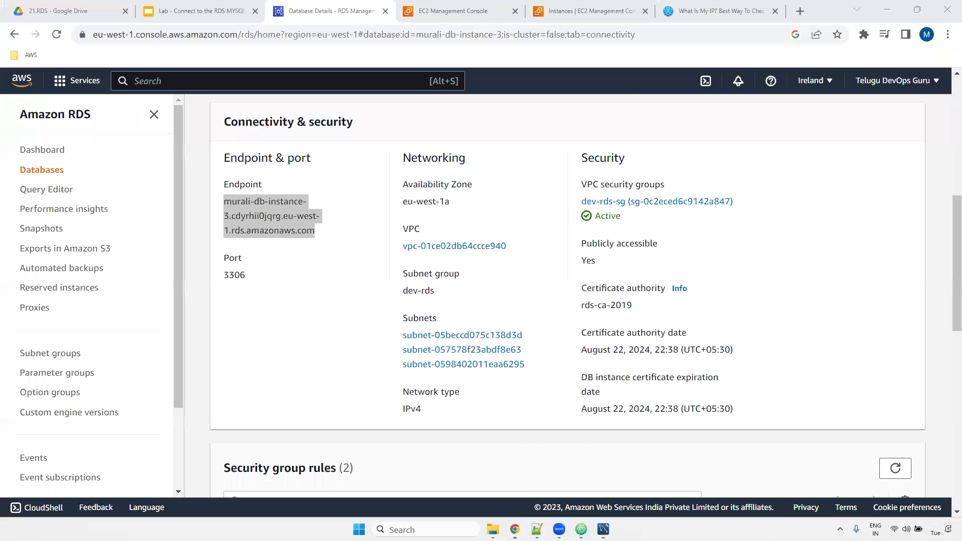
left_click(167, 9)
left_click(66, 315)
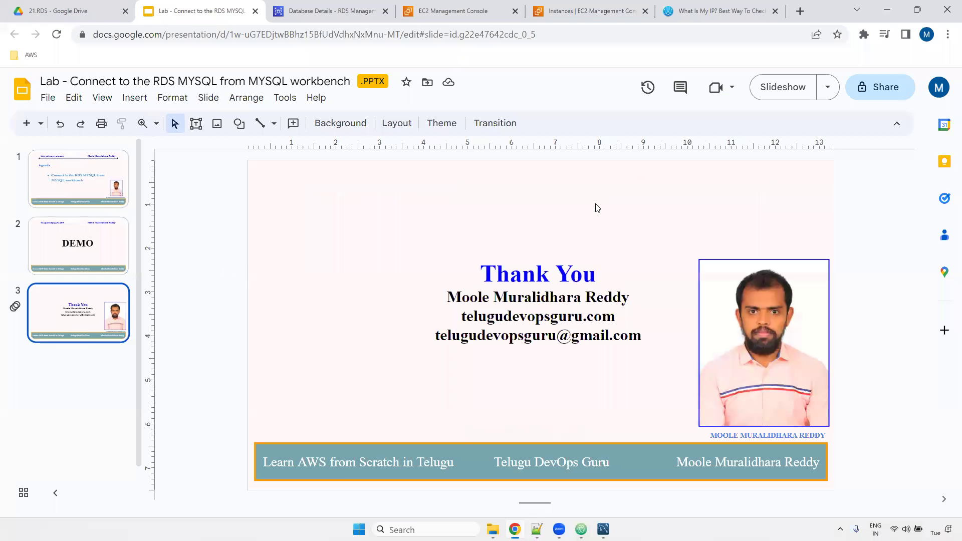
left_click(789, 88)
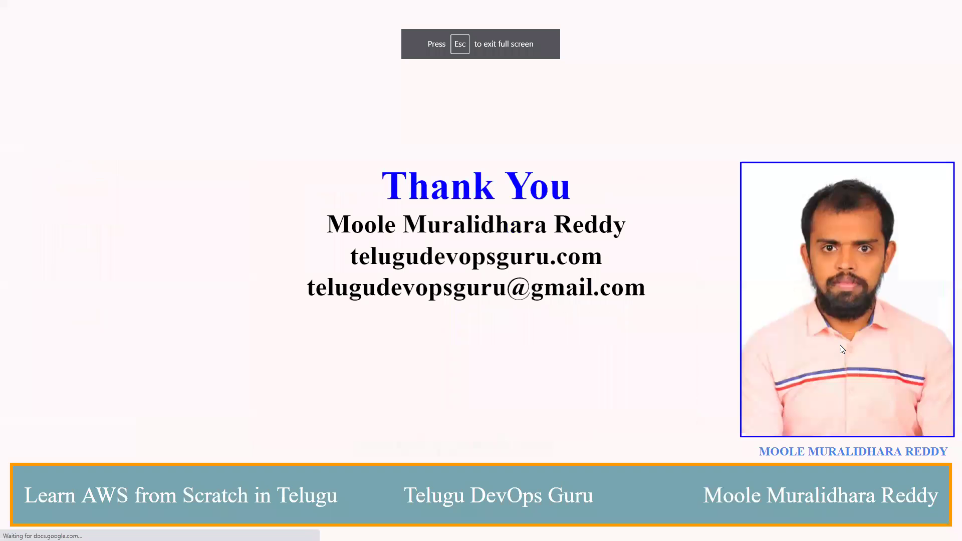